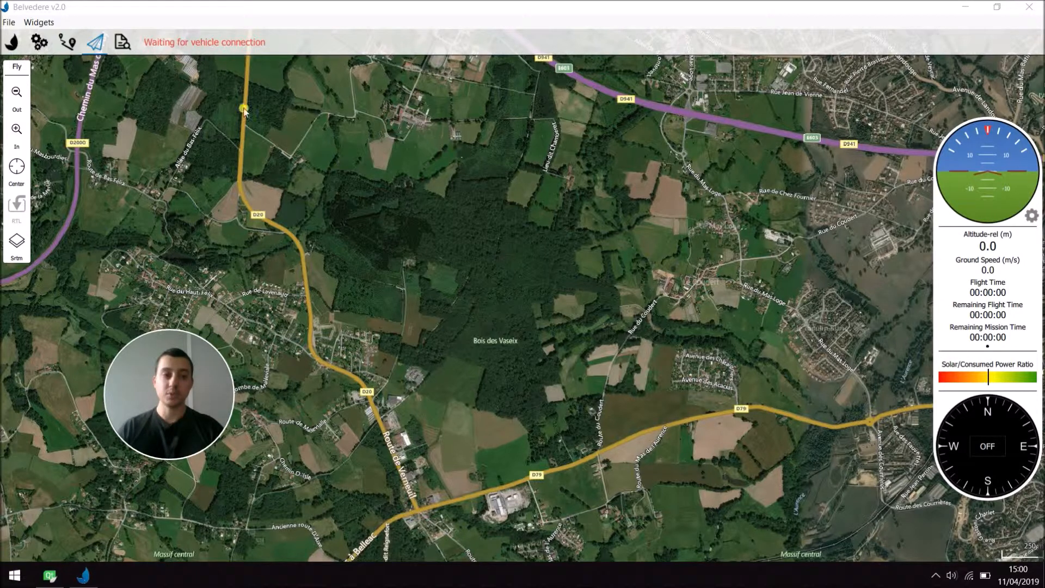
Open mission planning and place the takeoff point in the field west of Rue du Mas Loge, accepting offline editing mode.
left_click(67, 43)
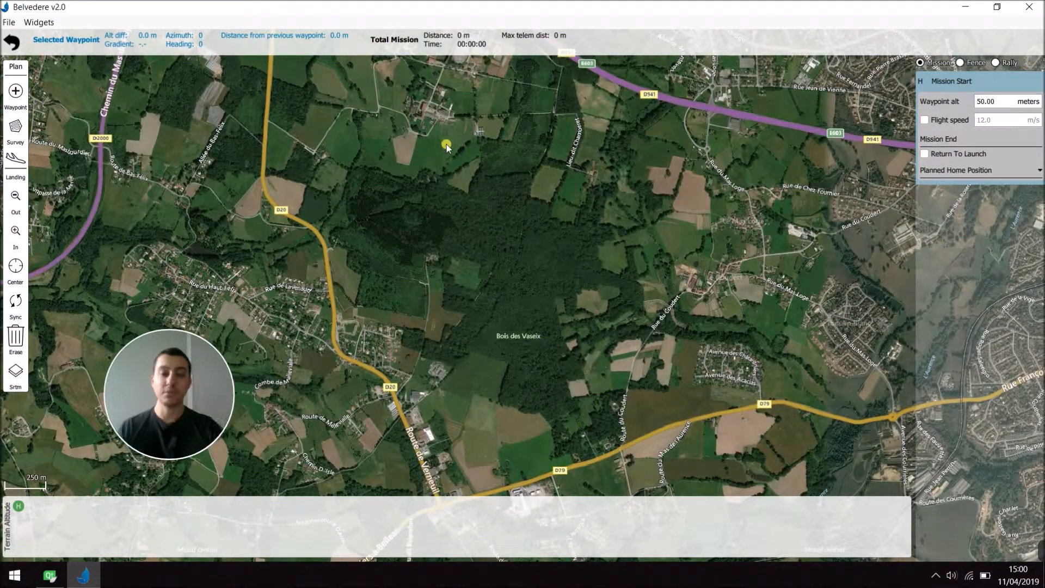
scroll(531, 242, "up", 2)
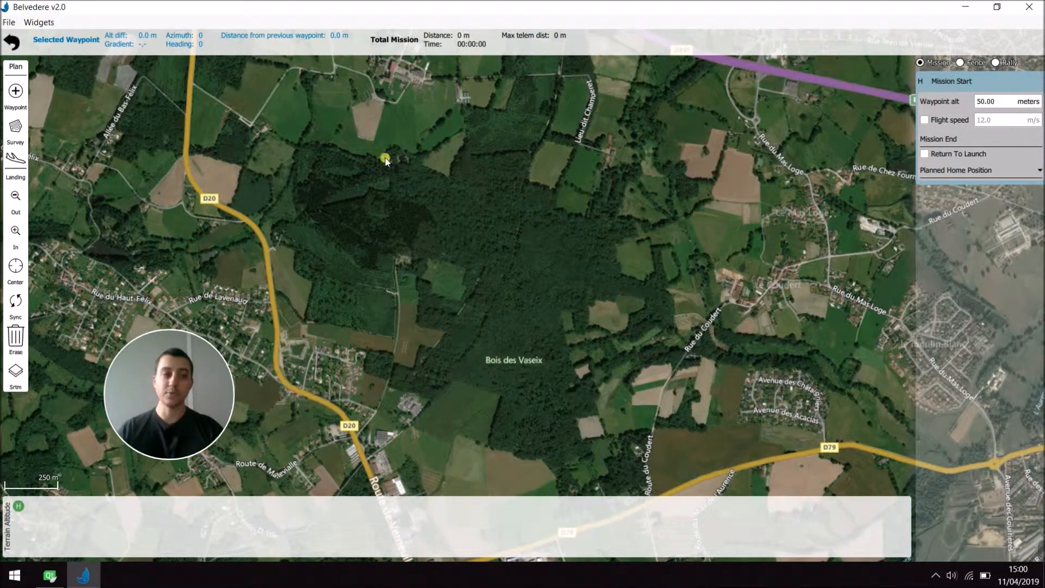
left_click(16, 91)
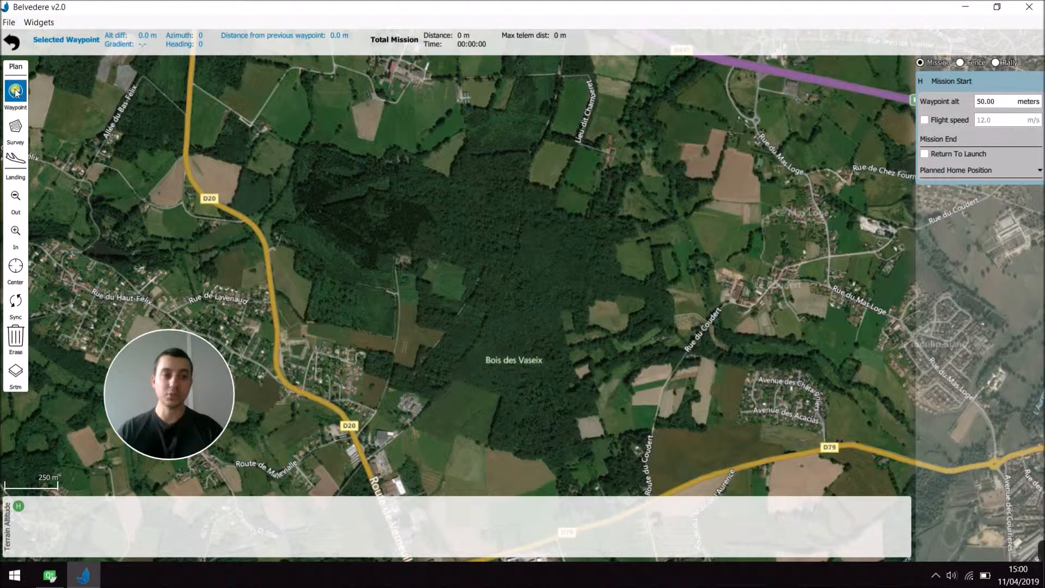
left_click(740, 165)
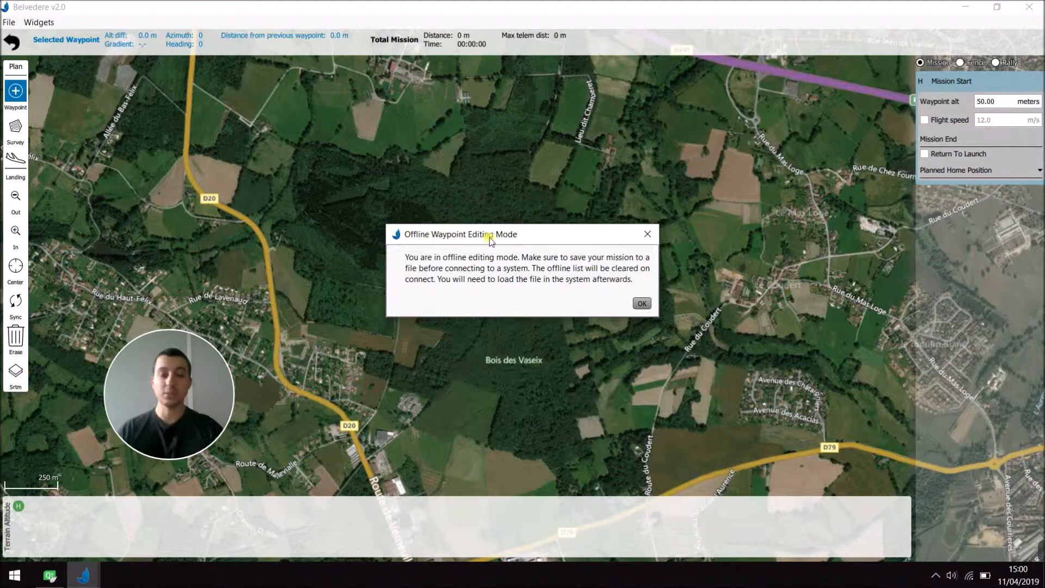
left_click(641, 303)
Move the takeoff waypoint west of the home position, about 356 m away from it.
left_click(693, 269)
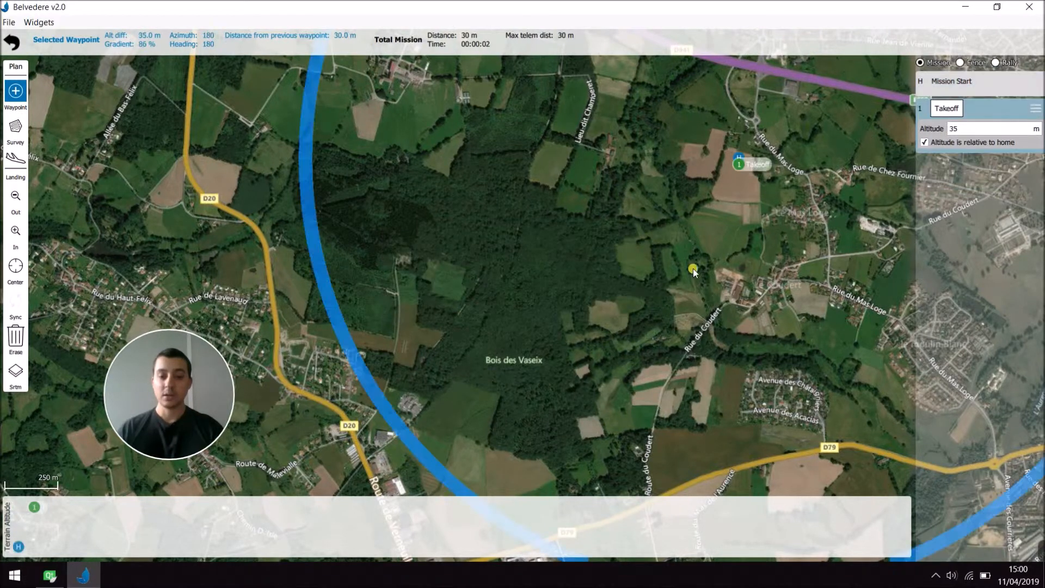
left_click_drag(704, 220, 590, 231)
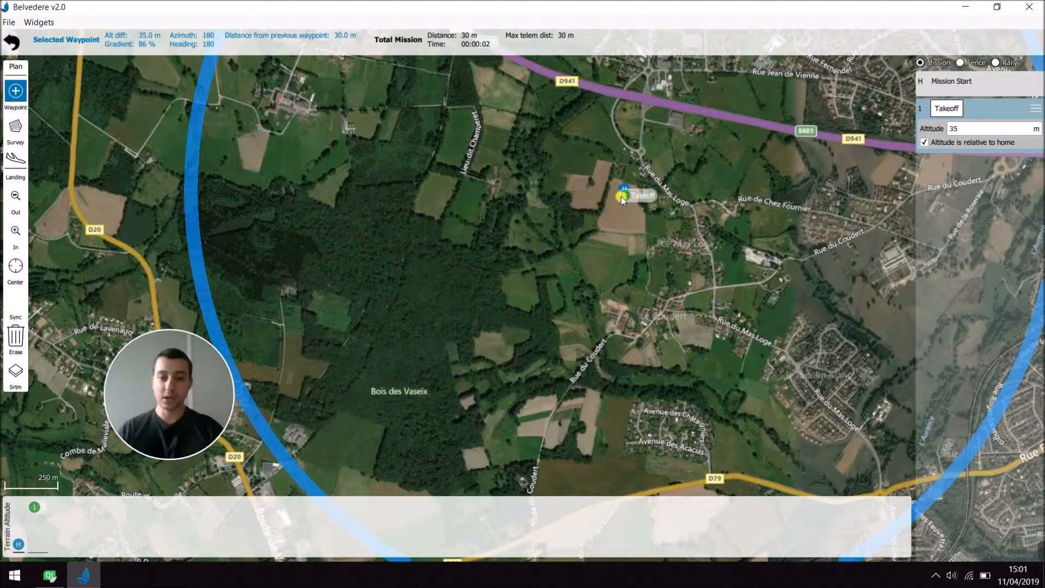
left_click_drag(621, 197, 547, 200)
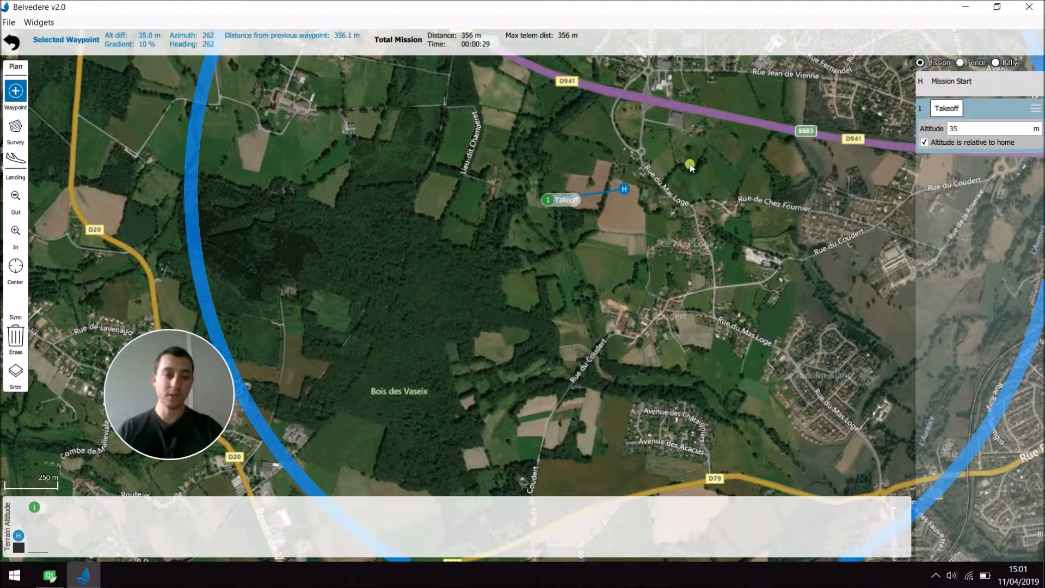
Add waypoints 2, 3 and 4 westward from takeoff over the forest, with legs of about 430, 439 and 350 m.
left_click(455, 191)
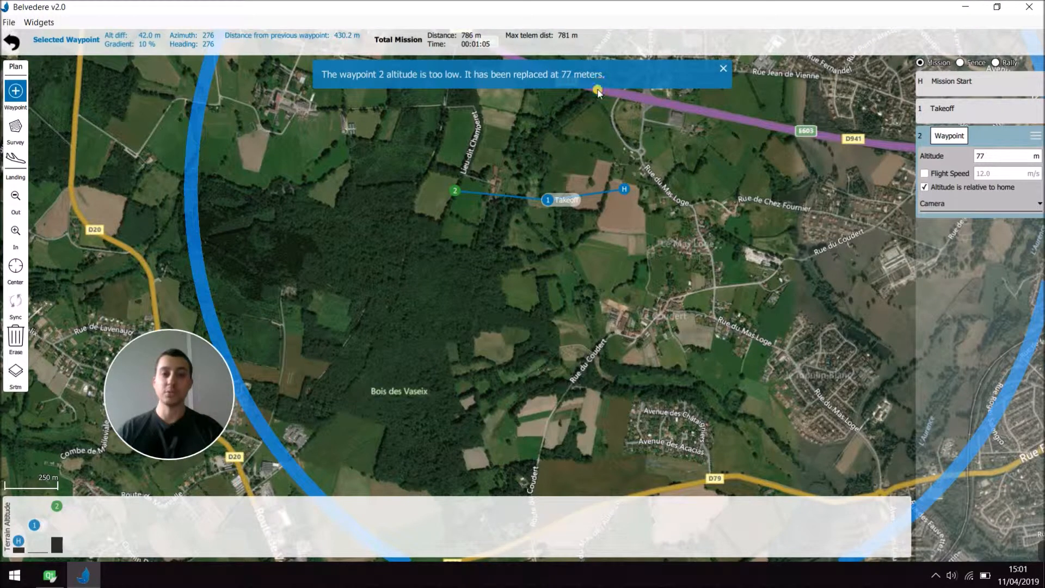
left_click(724, 70)
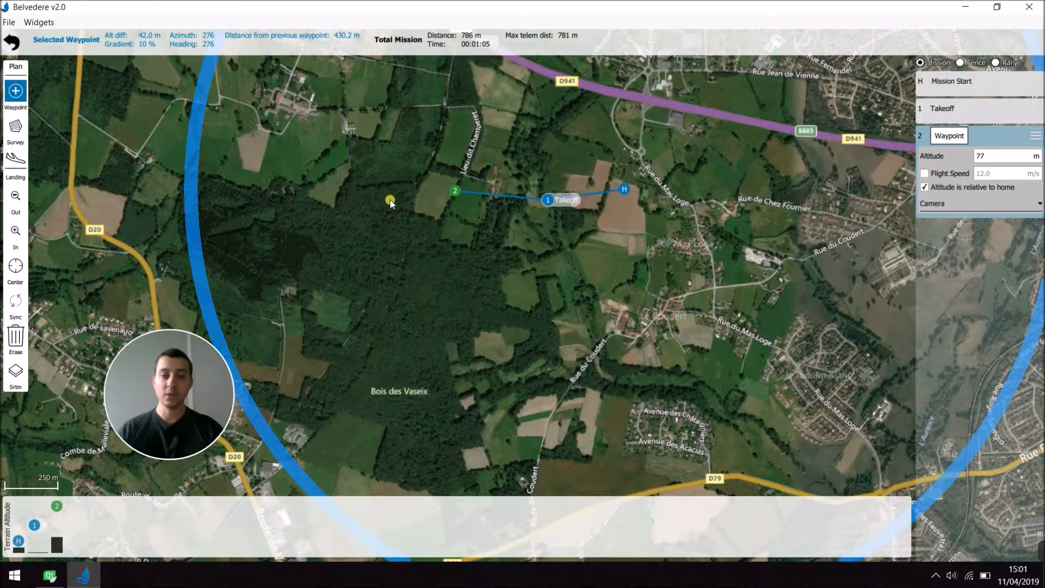
left_click(361, 209)
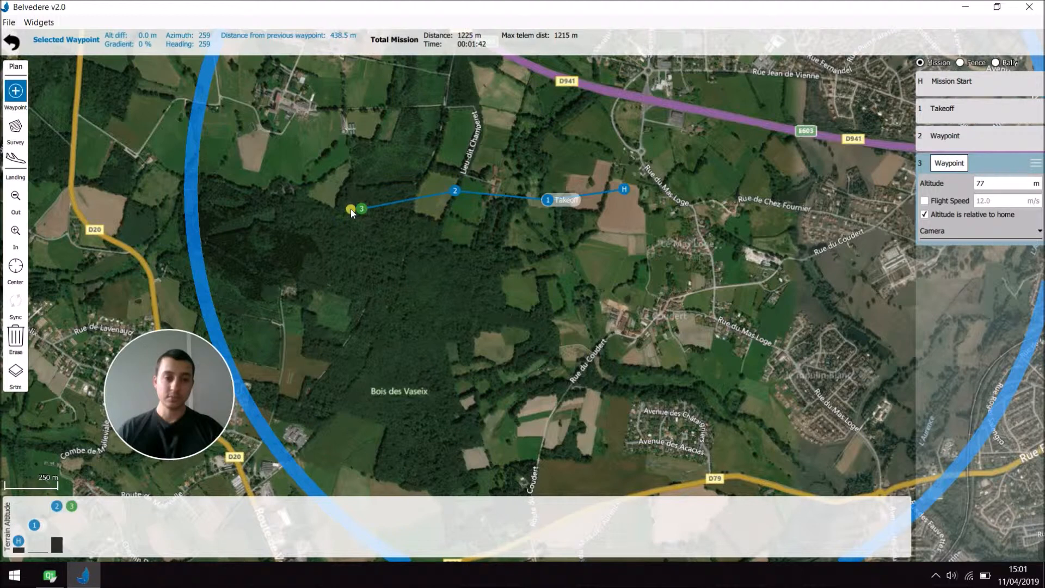
left_click(297, 248)
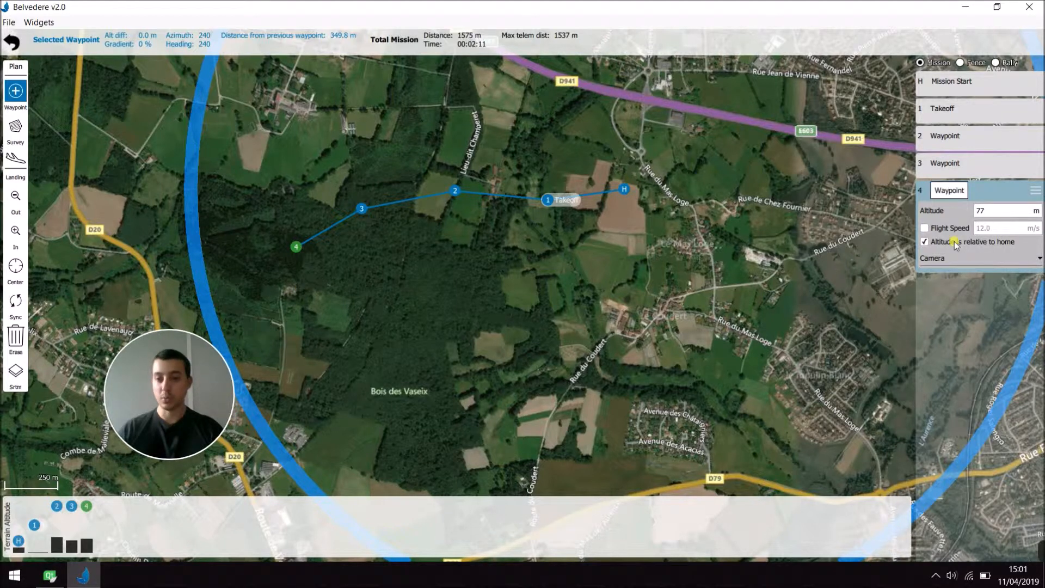
Set waypoint 4's camera action to Take photos (time) with a 10-second interval.
left_click(942, 260)
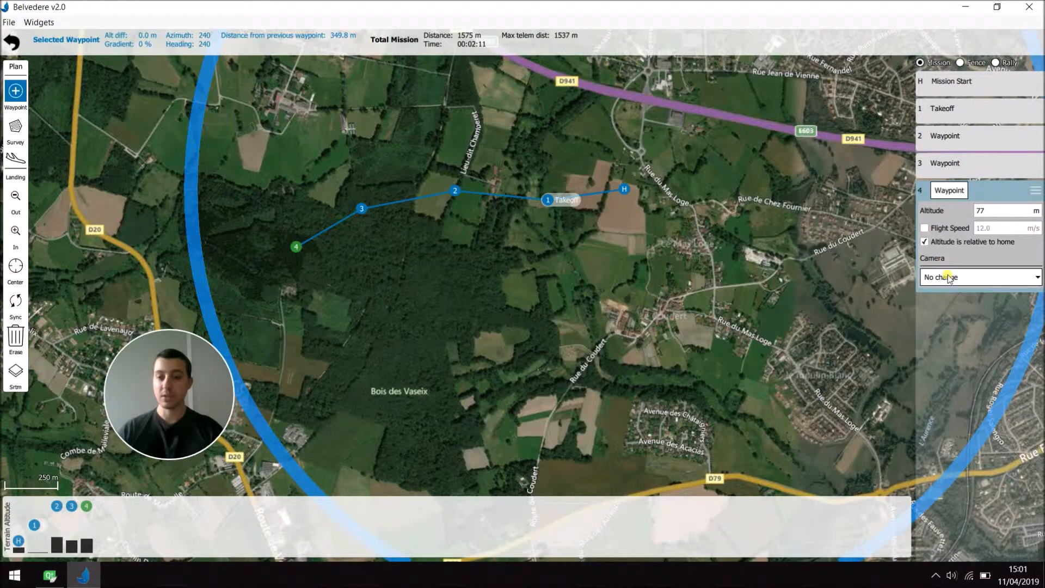
left_click(942, 279)
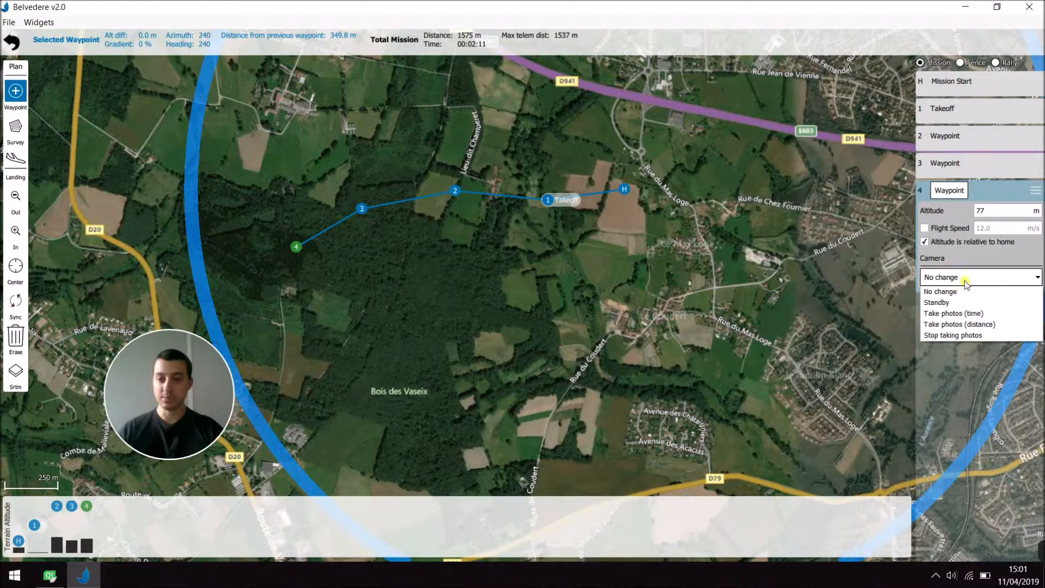
left_click(959, 314)
left_click(999, 295)
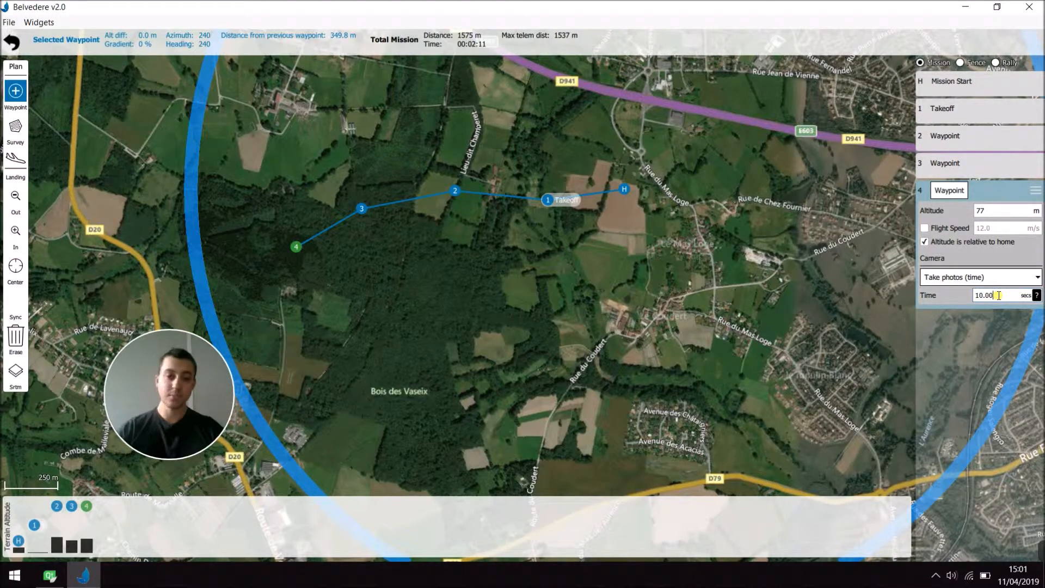
Add waypoints 5 and 6 southward toward the Bois des Vaseix label, and set waypoint 6's camera action to Stop taking photos.
left_click(312, 331)
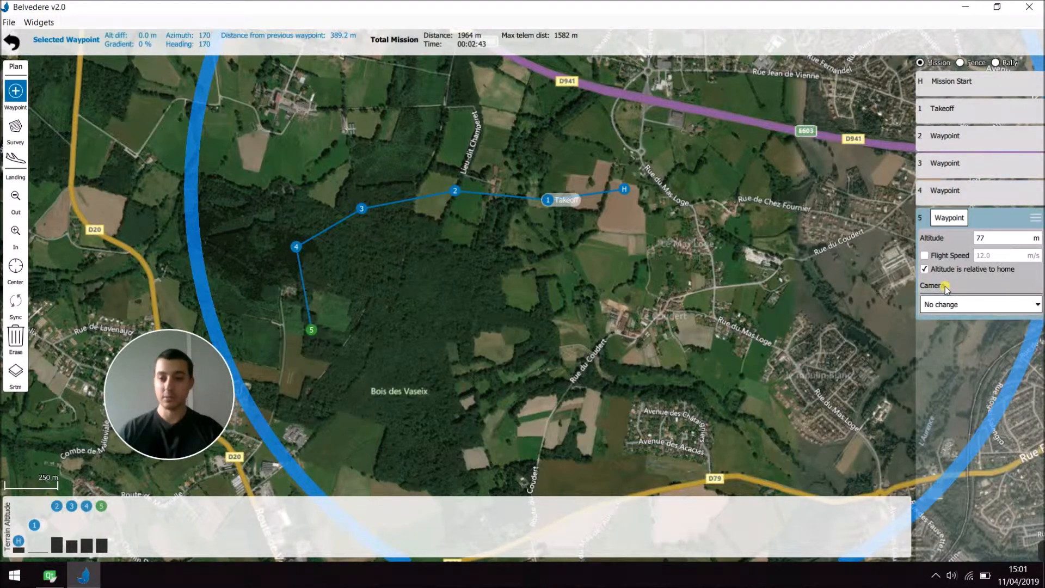
left_click(365, 398)
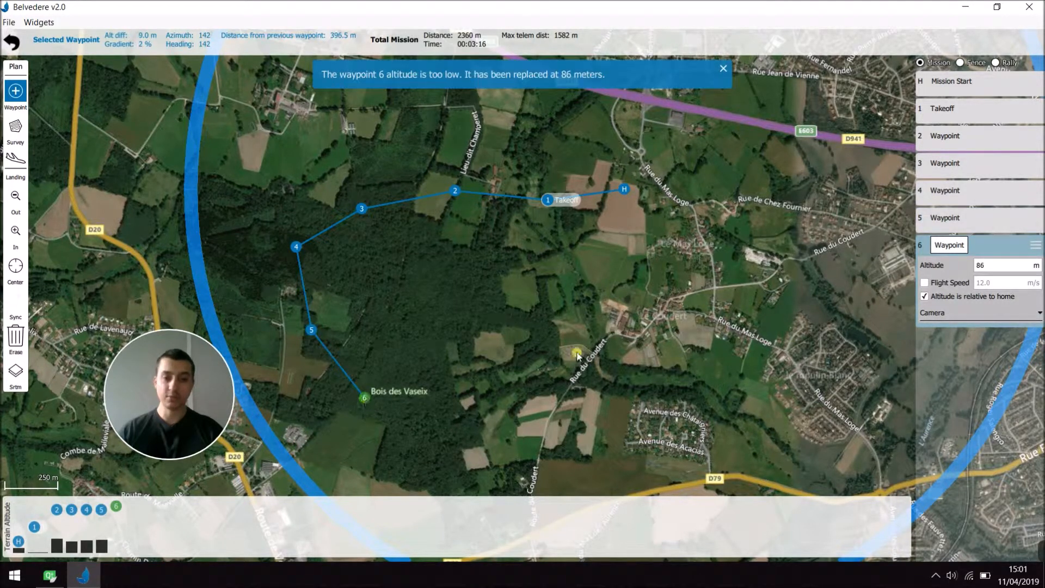
left_click(945, 319)
left_click(946, 332)
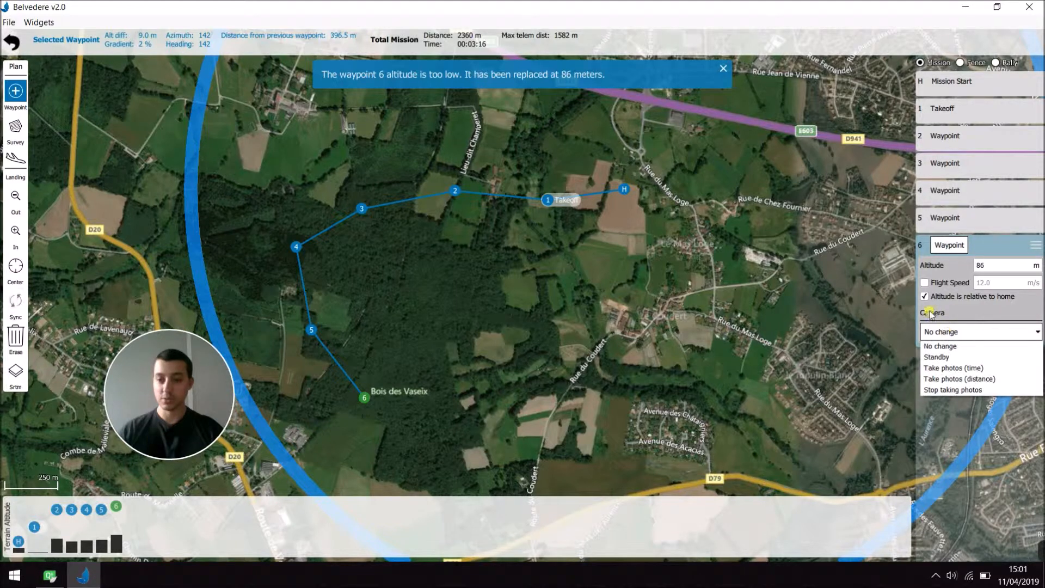
left_click(941, 389)
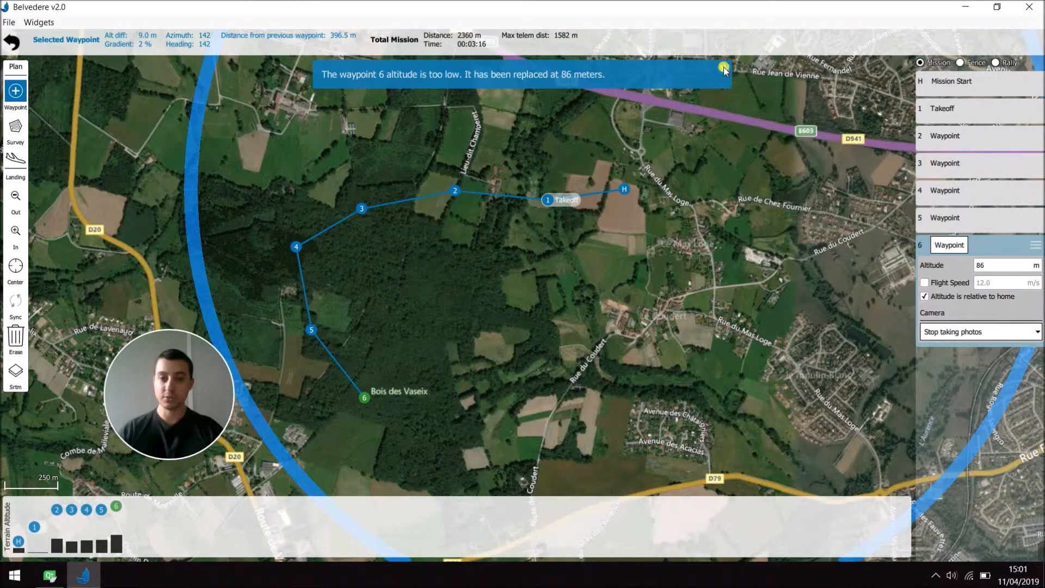
left_click(722, 68)
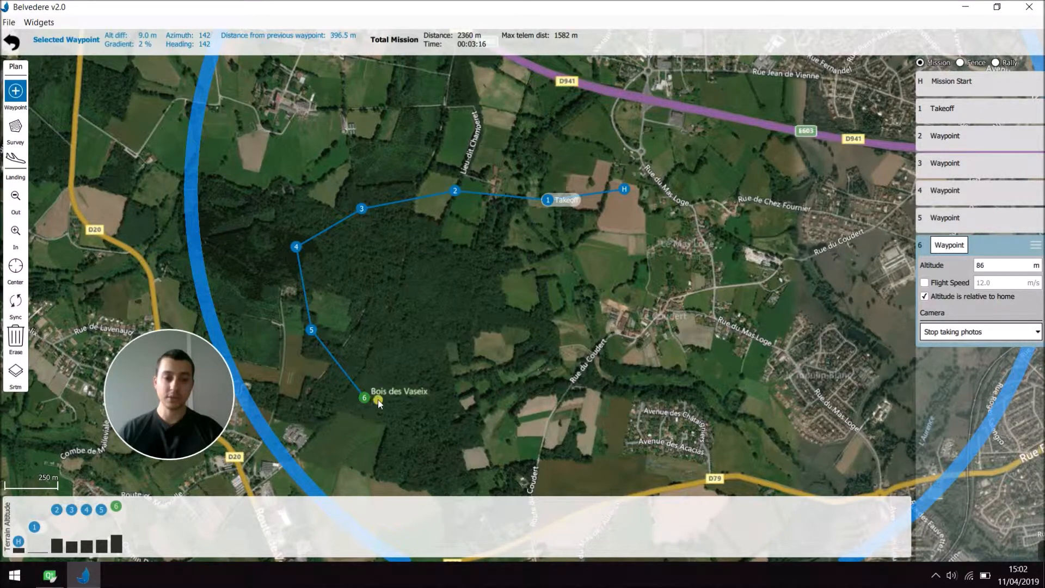
Add waypoint 7 about 443 m east of waypoint 6 and set its camera to Take photos (distance) every 50 m.
left_click_drag(461, 405, 458, 380)
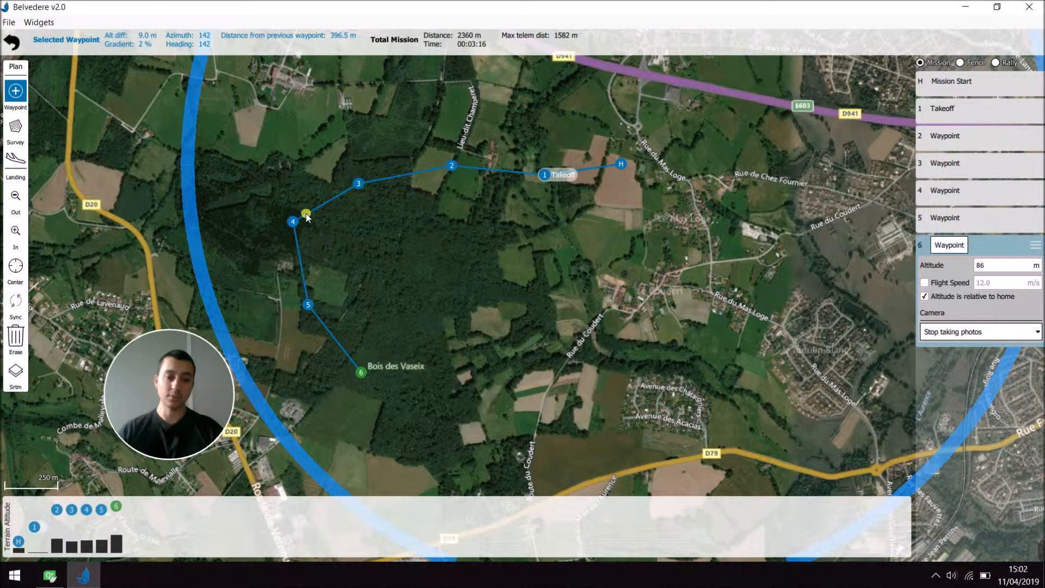
left_click(456, 383)
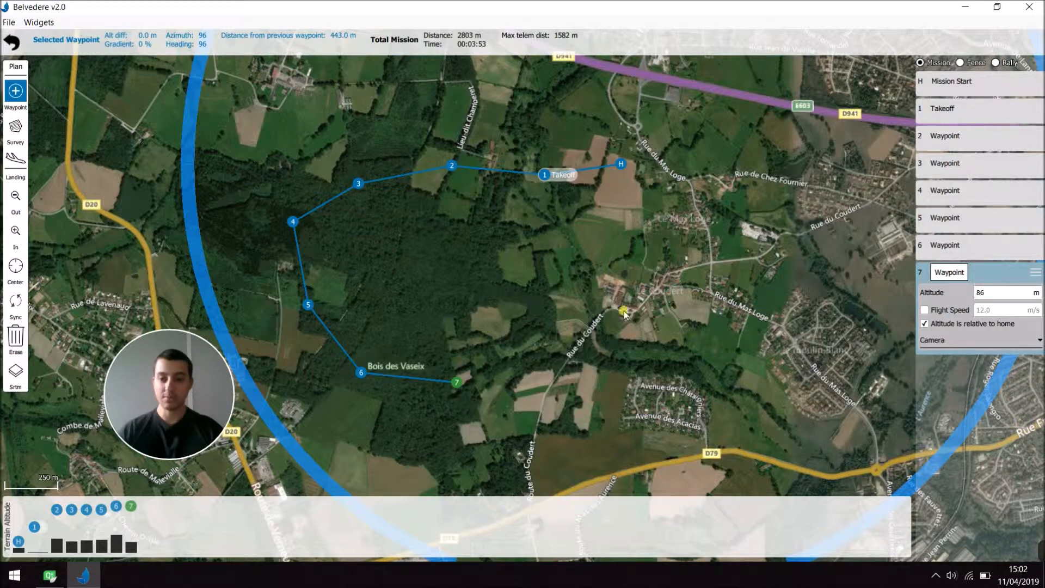
left_click(934, 341)
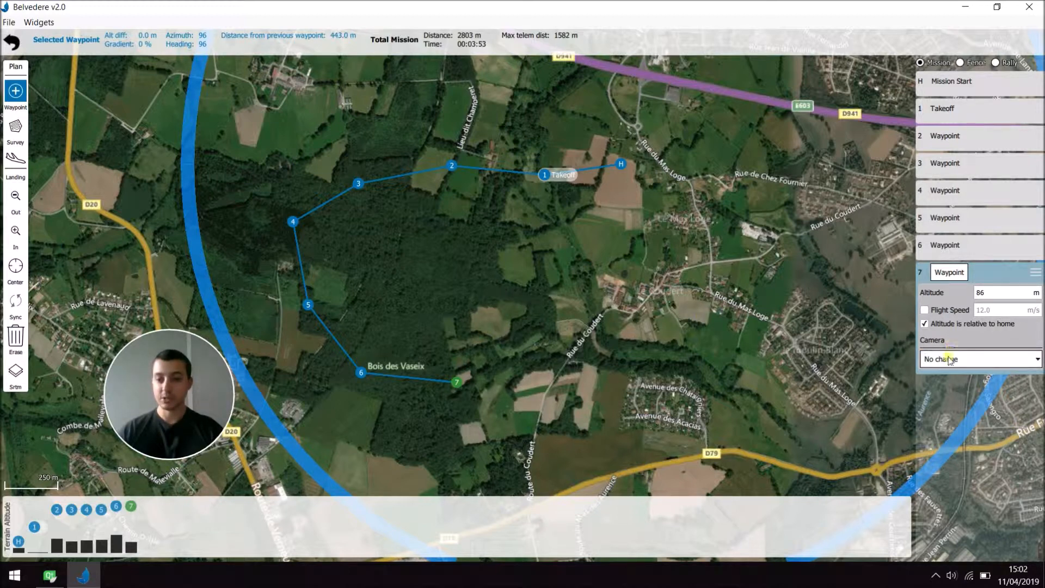
left_click(949, 359)
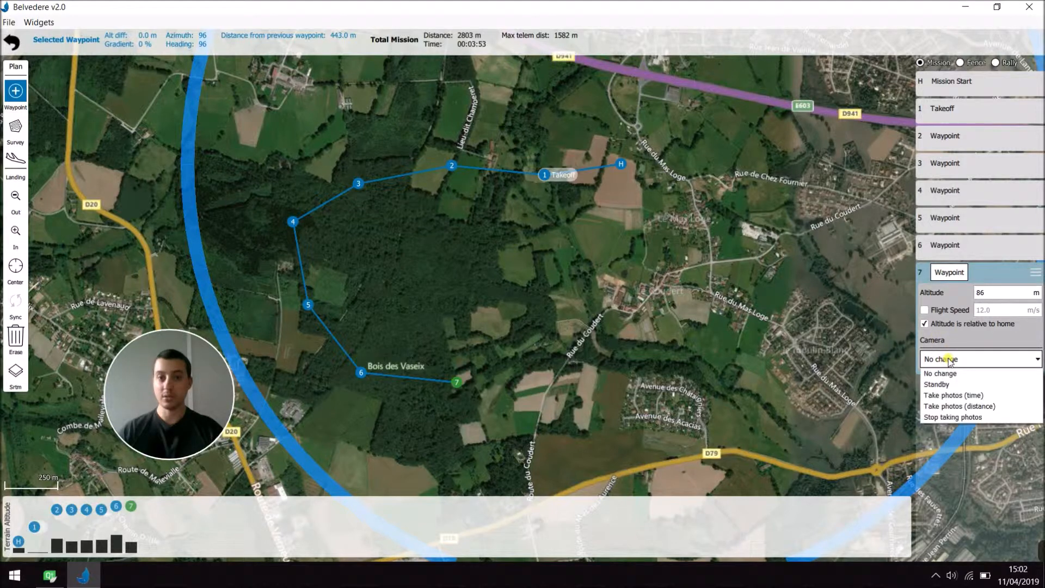
left_click(955, 406)
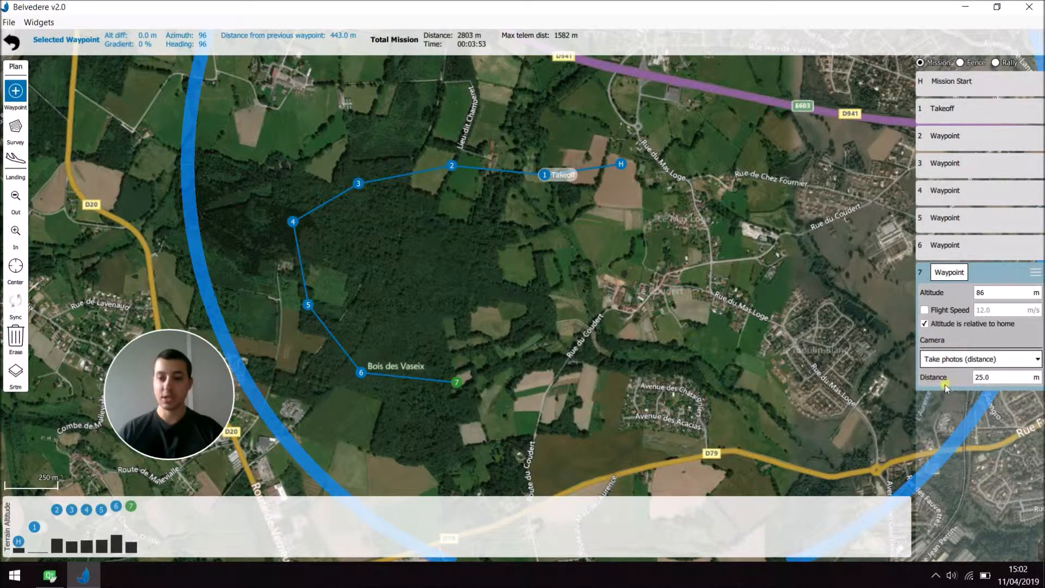
double_click(999, 375)
type("50.0")
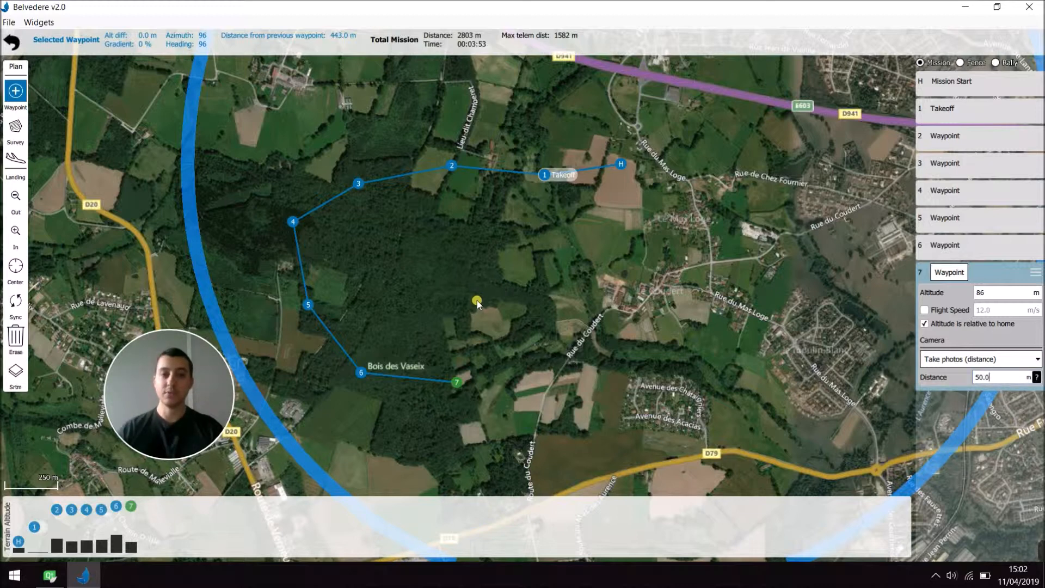
Add waypoint 8 about 538 m northeast of waypoint 7 and set its camera action to Stop taking photos.
left_click(536, 298)
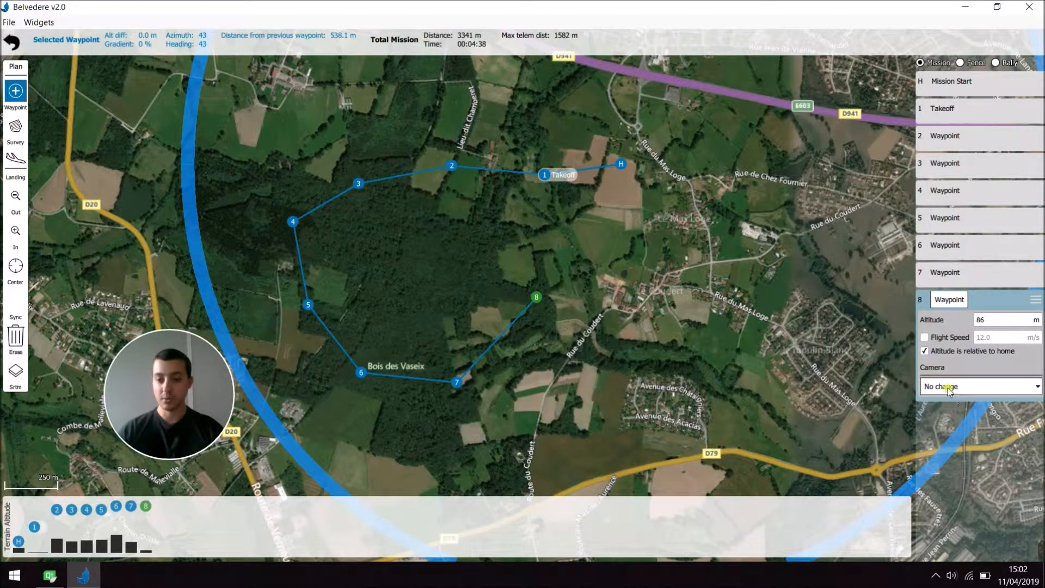
left_click(947, 388)
left_click(947, 447)
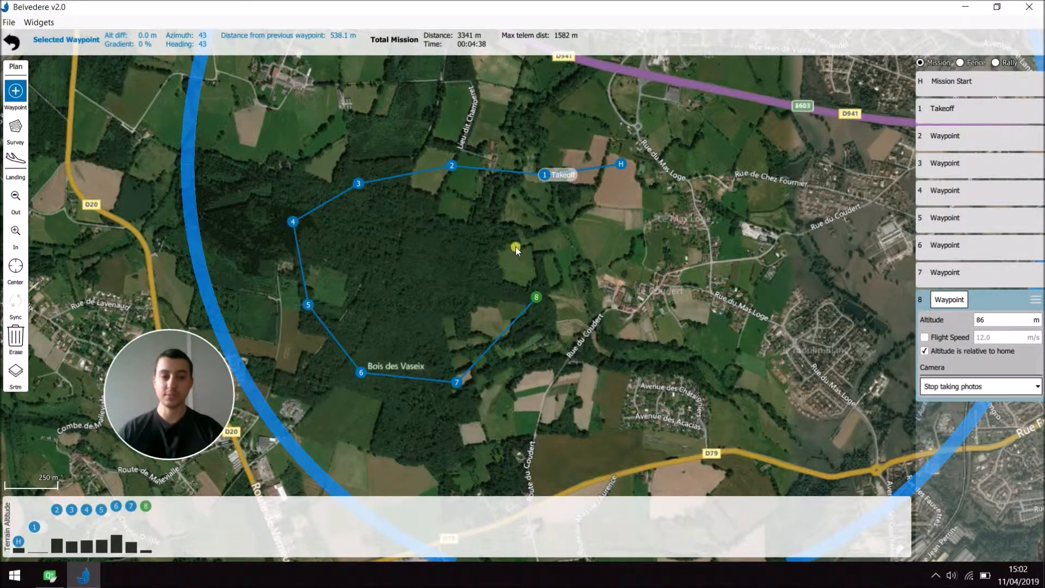
Place a landing point in the field just south of the home position and set its landing angle to 70 degrees.
mouse_move(496, 247)
left_mouse_down()
mouse_move(464, 268)
mouse_move(481, 245)
left_mouse_up()
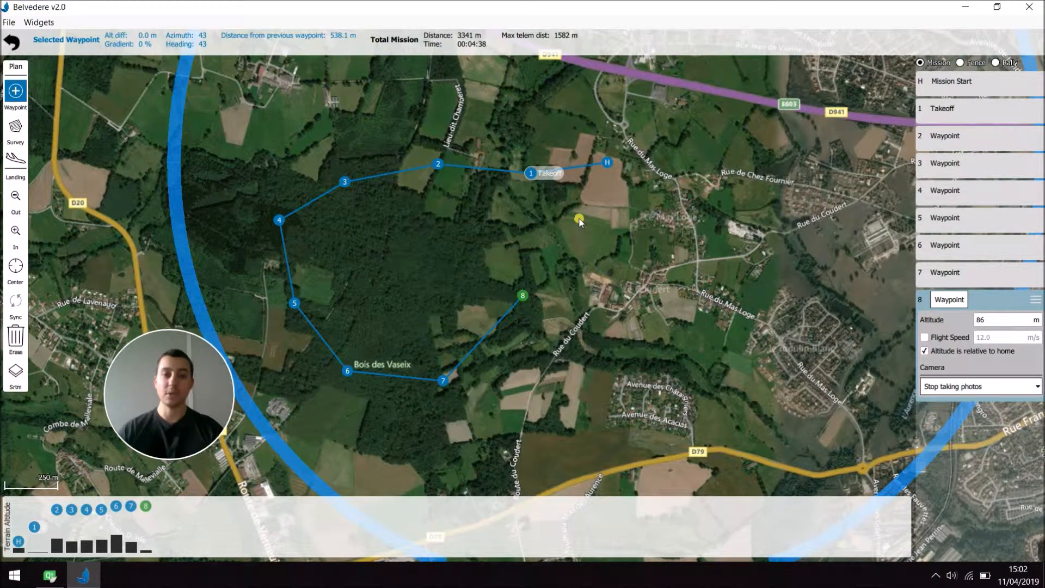
left_click(15, 161)
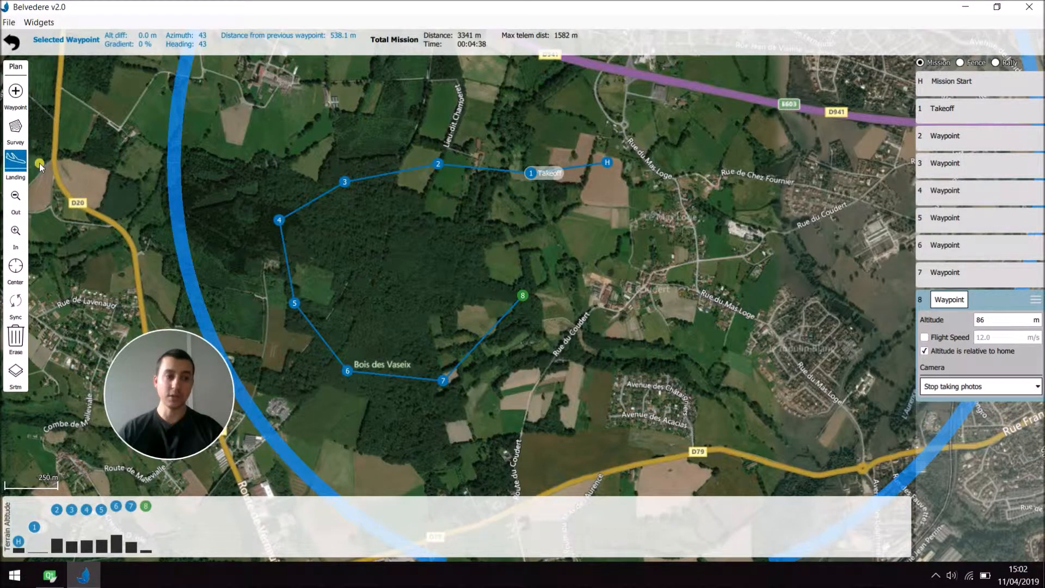
left_click(599, 182)
mouse_move(599, 184)
left_mouse_down()
mouse_move(601, 172)
mouse_move(590, 181)
mouse_move(623, 250)
mouse_move(623, 190)
mouse_move(581, 175)
mouse_move(596, 247)
mouse_move(612, 257)
left_mouse_up()
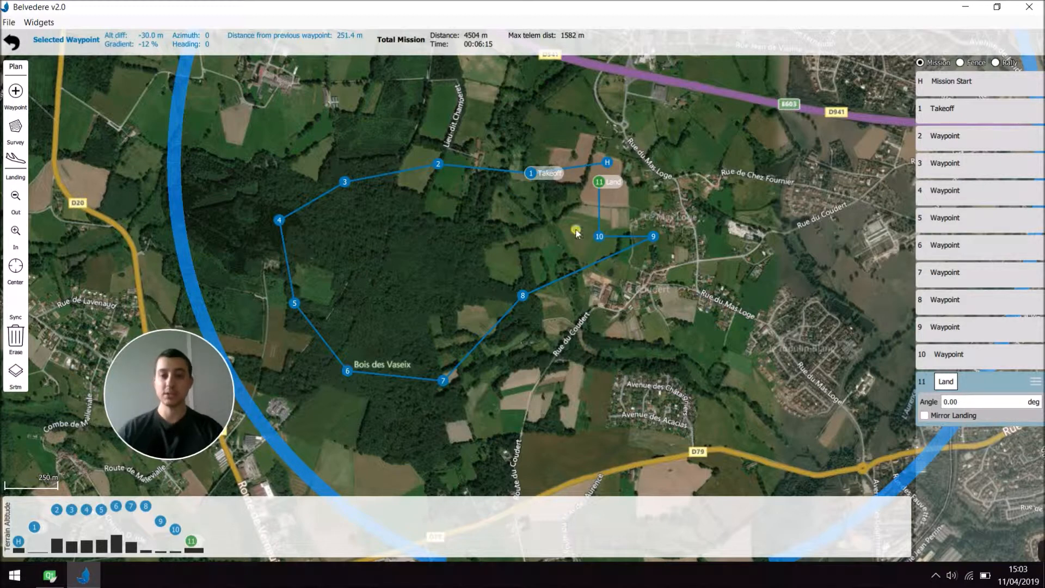
left_click(963, 403)
type("70")
key("Return")
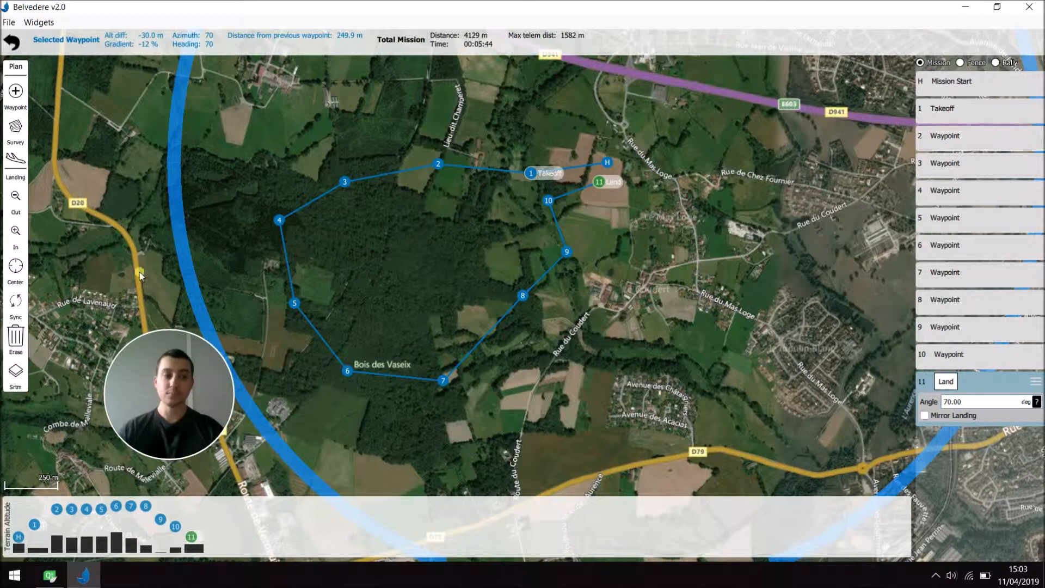
Save the mission to a plan file named SimpleInspectionMission2 in the Bureau folder.
left_click(19, 305)
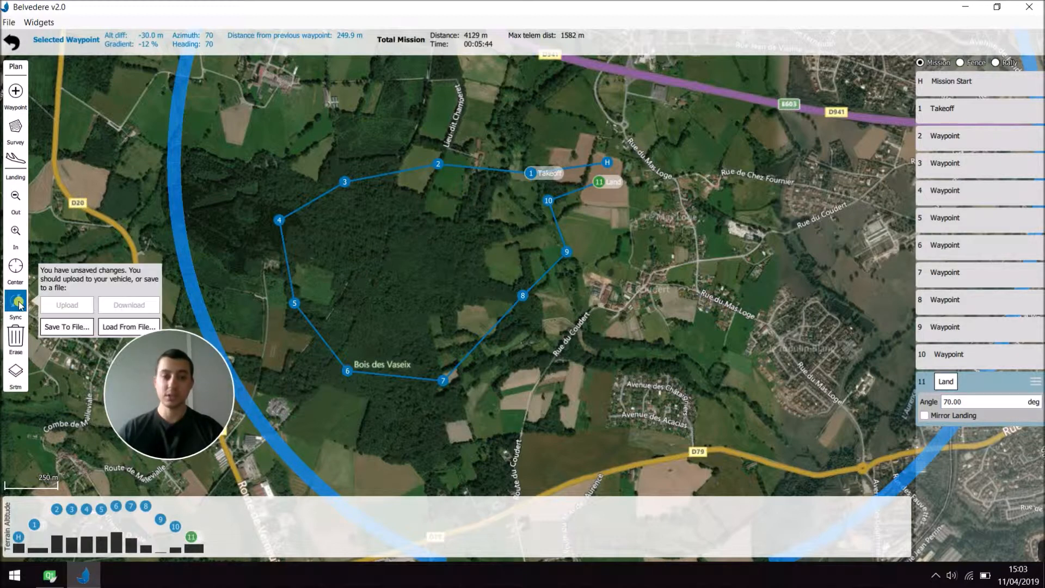
left_click(74, 328)
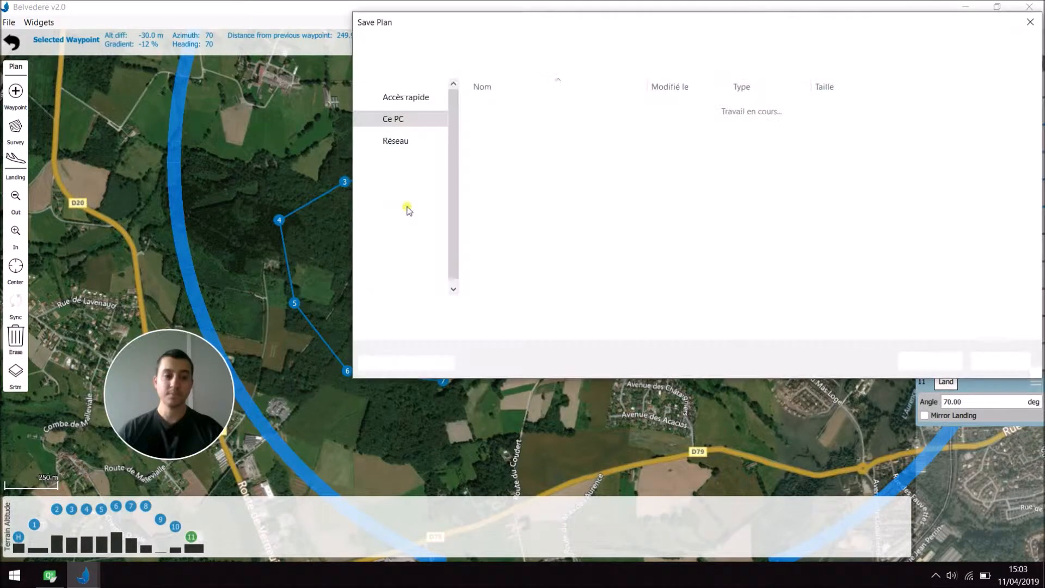
left_click_drag(404, 32, 263, 75)
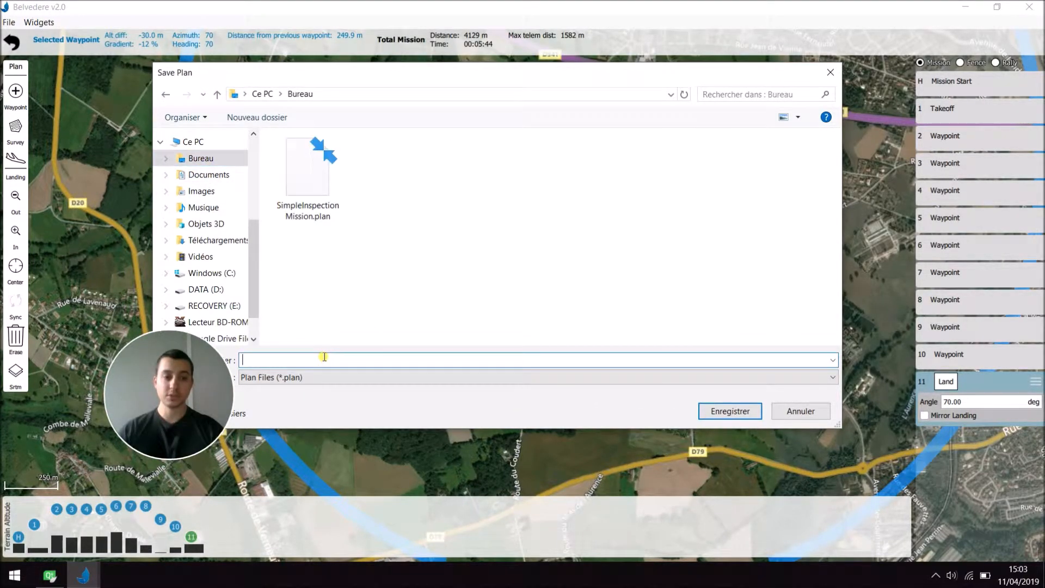
type("S")
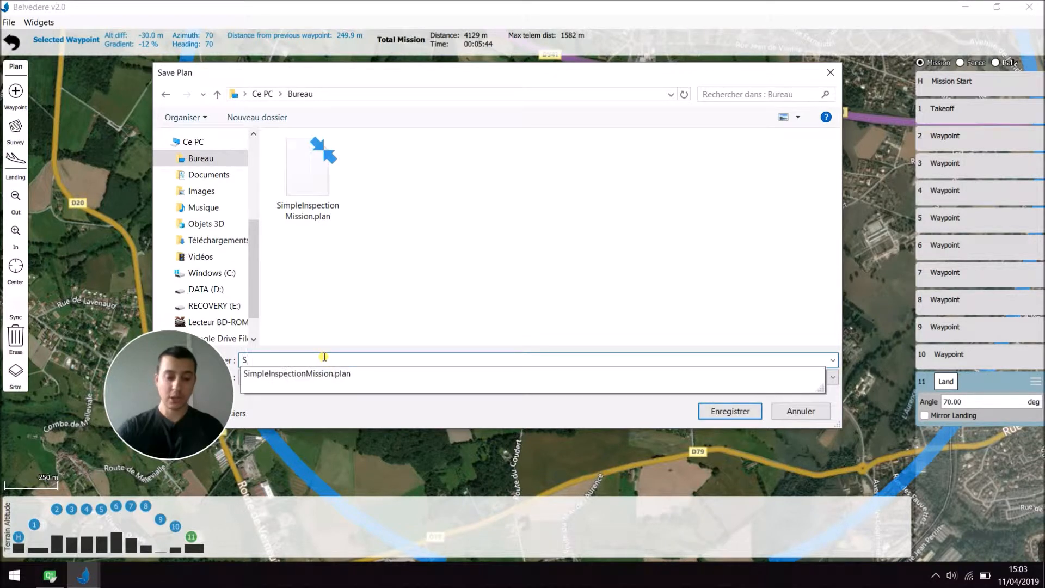
type("imple")
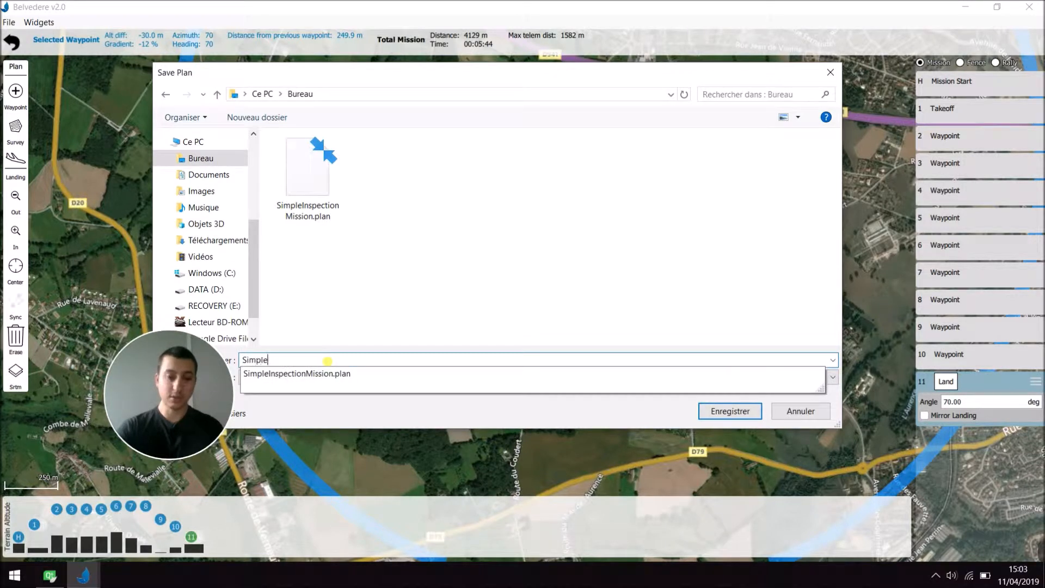
type("InspectionMission2")
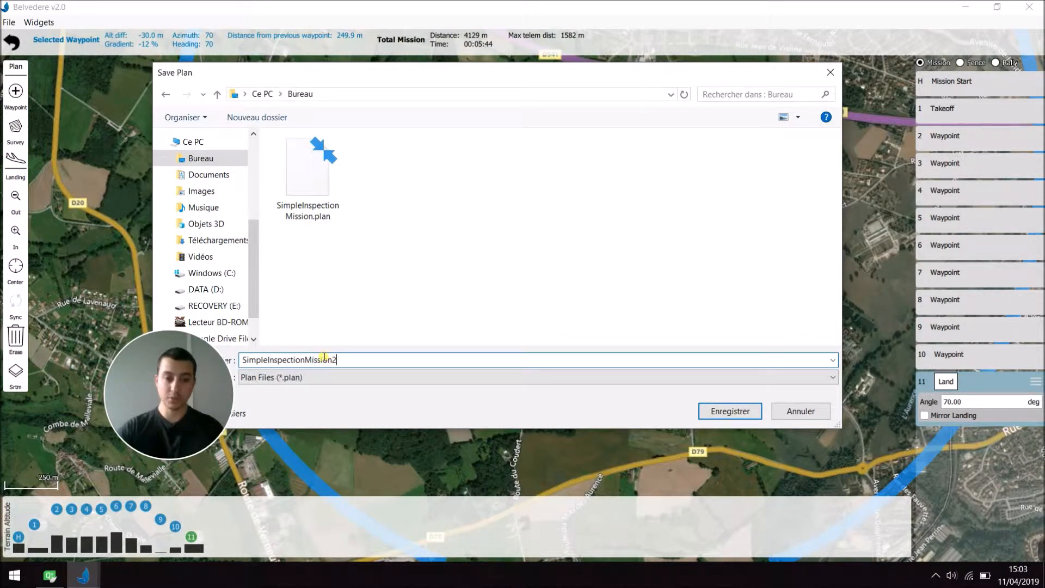
left_click(718, 414)
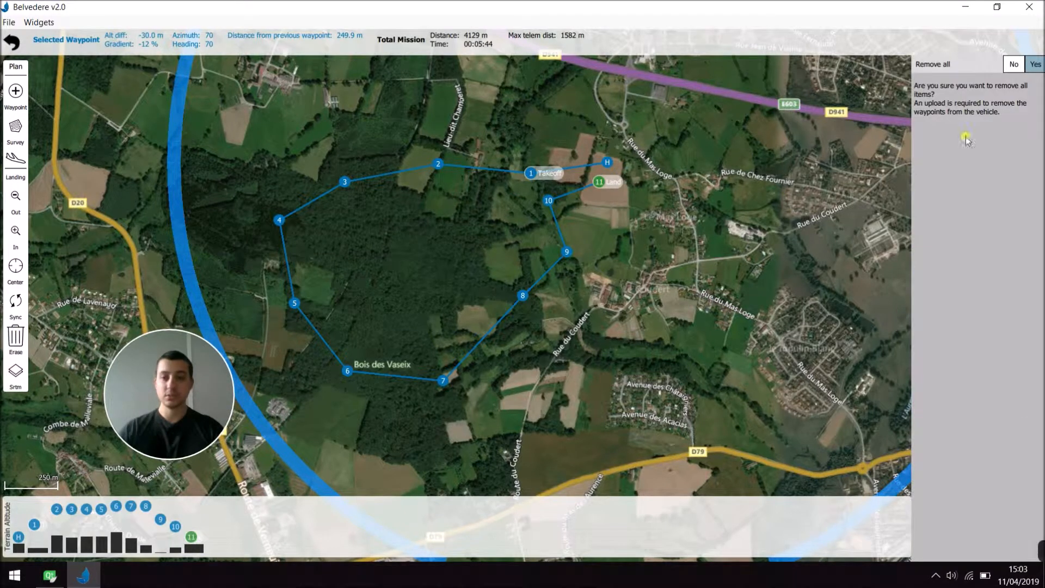
Remove all mission items from the map and reload the mission from SimpleInspectionMission2.plan in the Bureau folder, overwriting unsaved changes.
left_click(1034, 64)
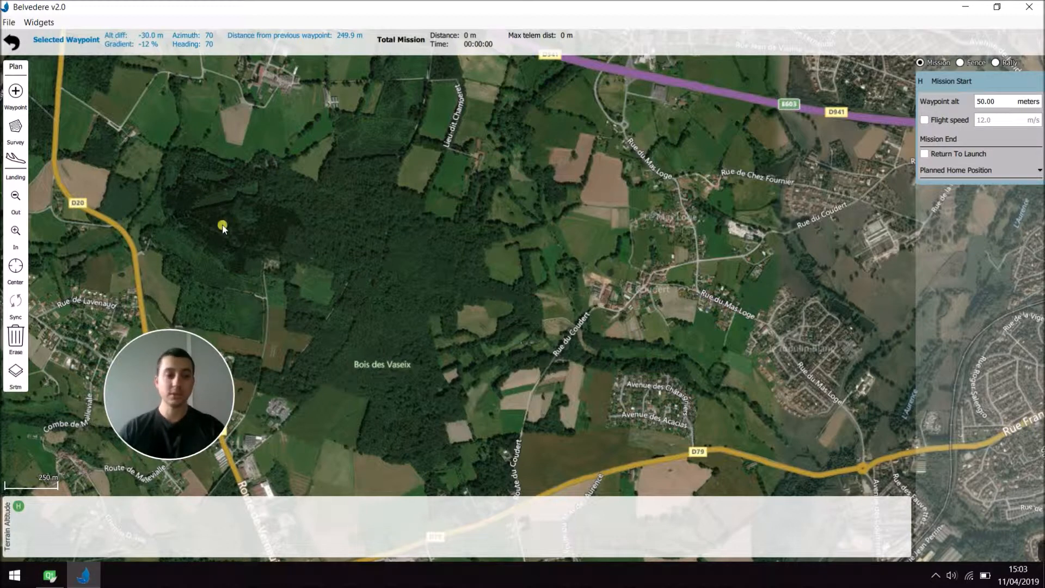
left_click(15, 299)
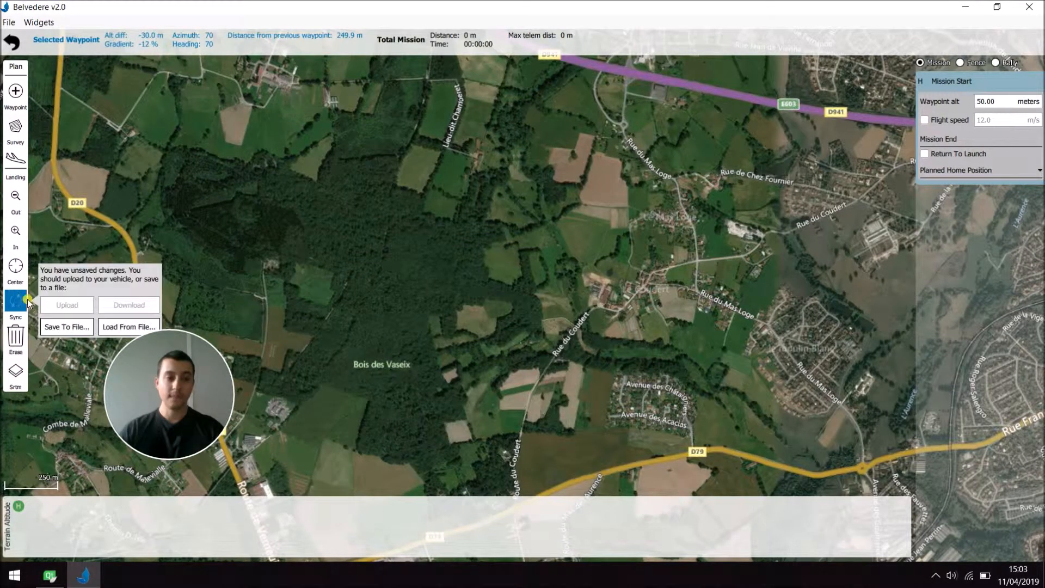
left_click(116, 326)
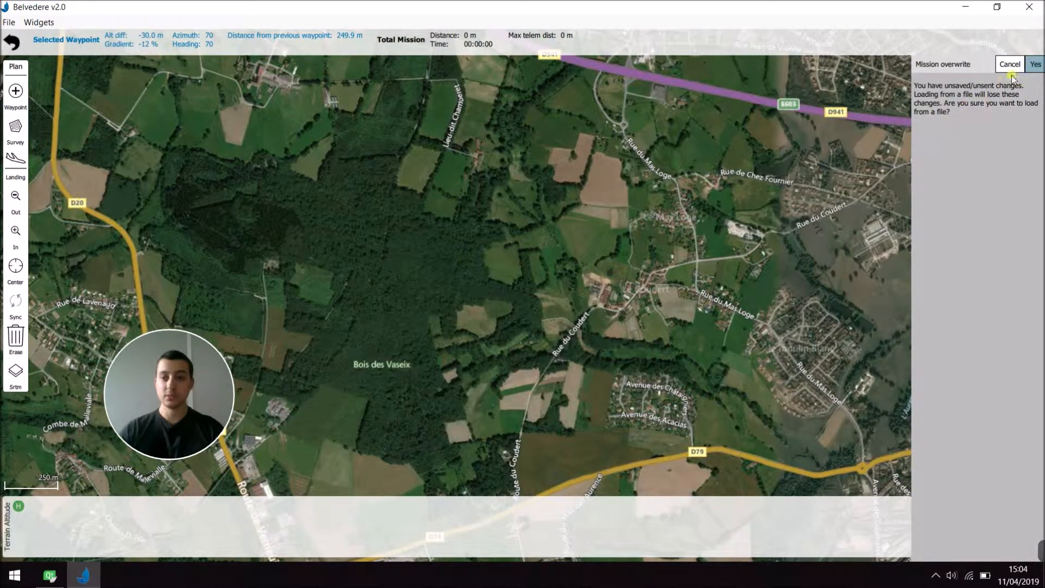
left_click(1031, 65)
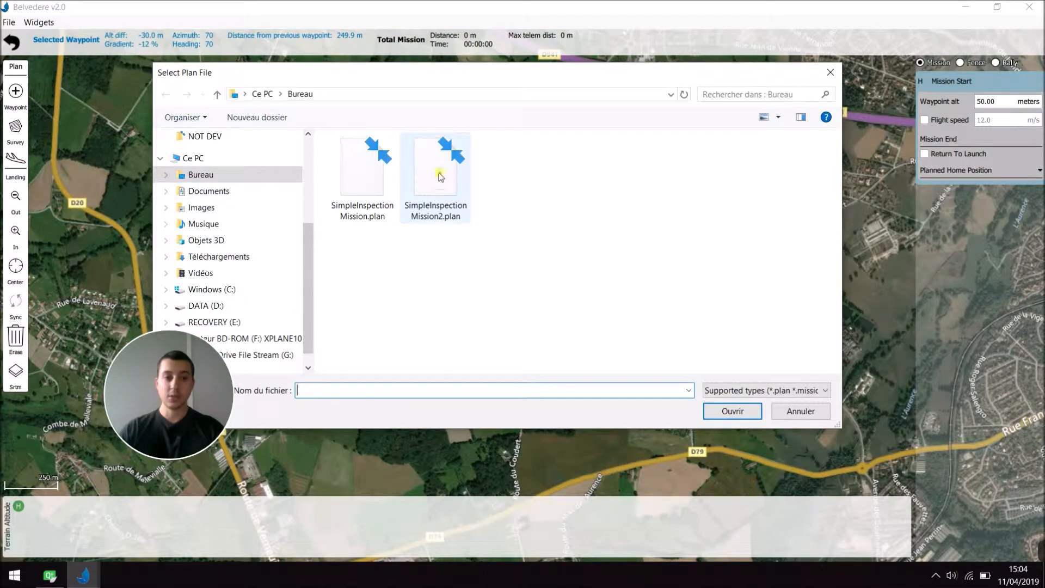
left_click(443, 173)
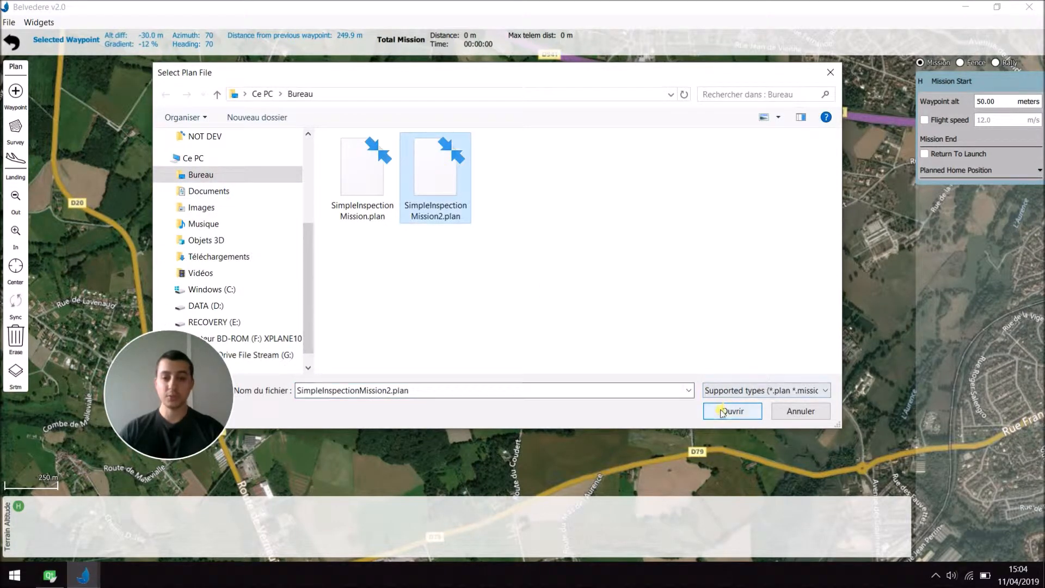
left_click(721, 410)
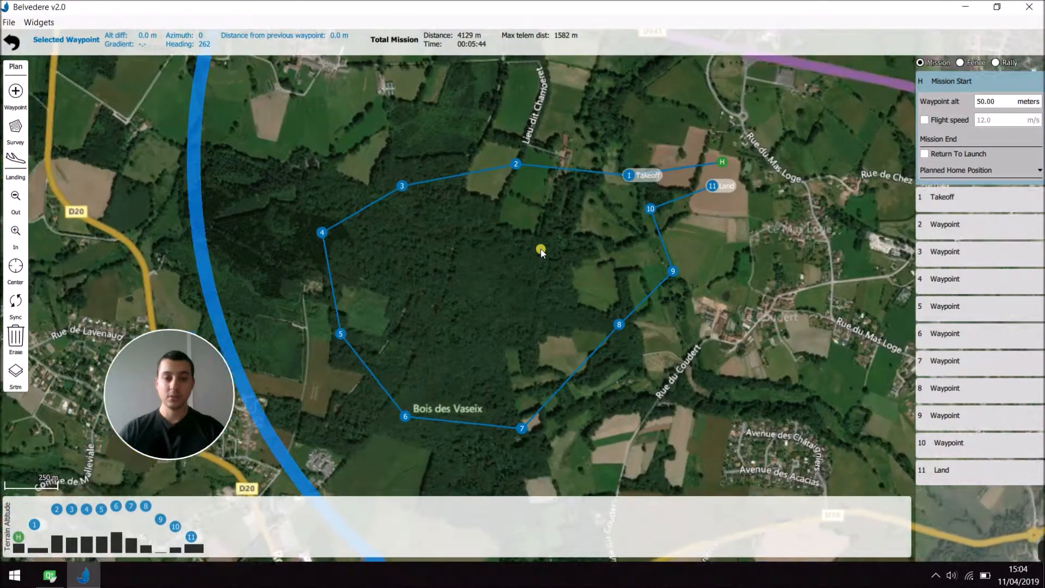